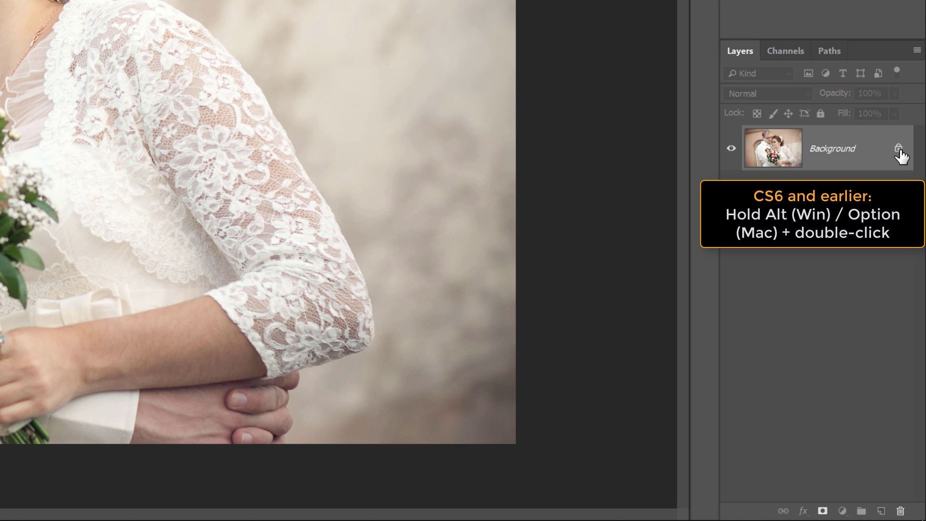
# - Unlock the Background layer so it becomes the editable Layer 0
pyautogui.click(899, 150)
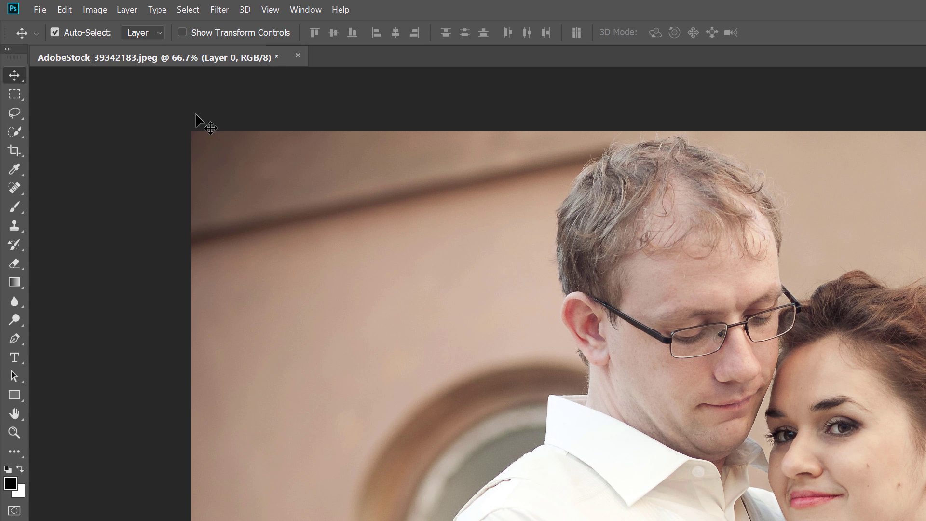
# - In Canvas Size, try width and height values of 0.5 and then 2 inches
pyautogui.click(105, 10)
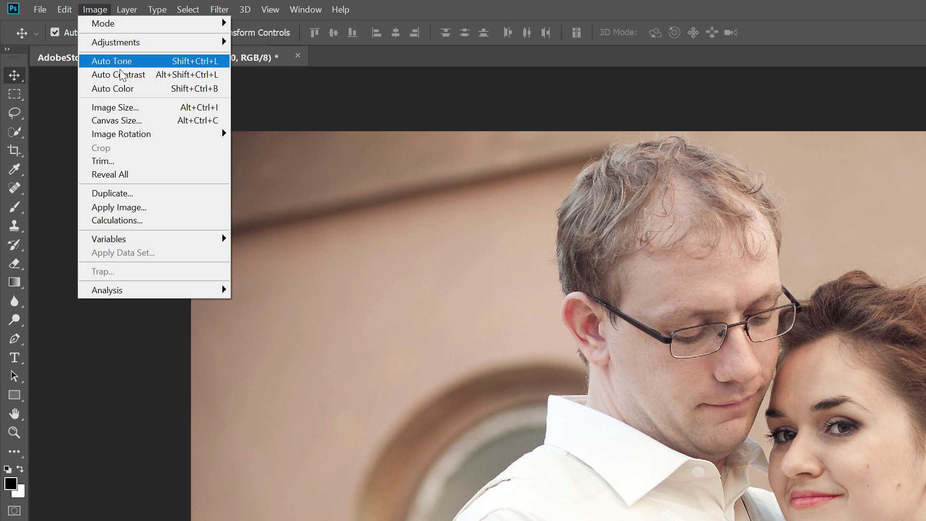
pyautogui.click(149, 121)
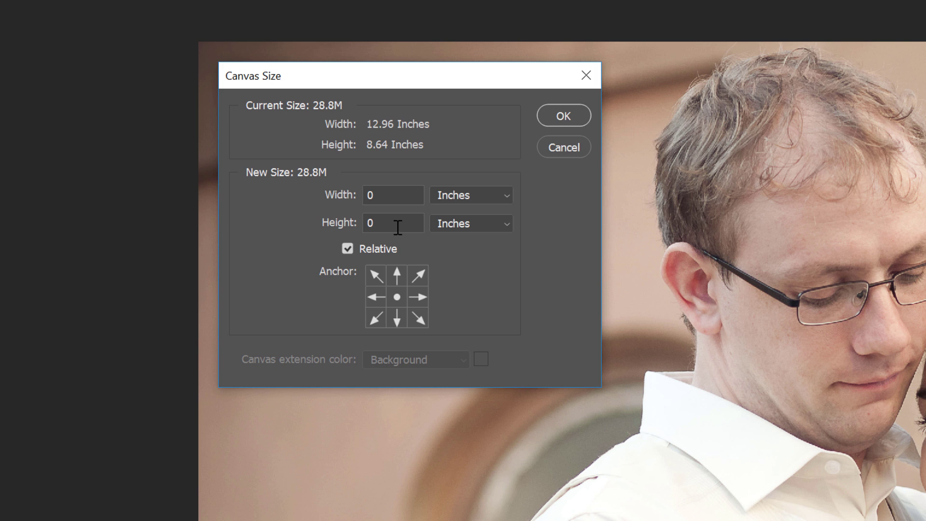
pyautogui.doubleClick(377, 196)
pyautogui.write('.5')
pyautogui.press('Tab')
pyautogui.write('.5')
pyautogui.doubleClick(374, 194)
pyautogui.write('2')
pyautogui.doubleClick(380, 223)
pyautogui.write('2')
# - Settle on 1 inch for both width and height and apply the enlarged canvas
pyautogui.doubleClick(371, 194)
pyautogui.write('1')
pyautogui.doubleClick(376, 220)
pyautogui.write('1')
pyautogui.click(578, 115)
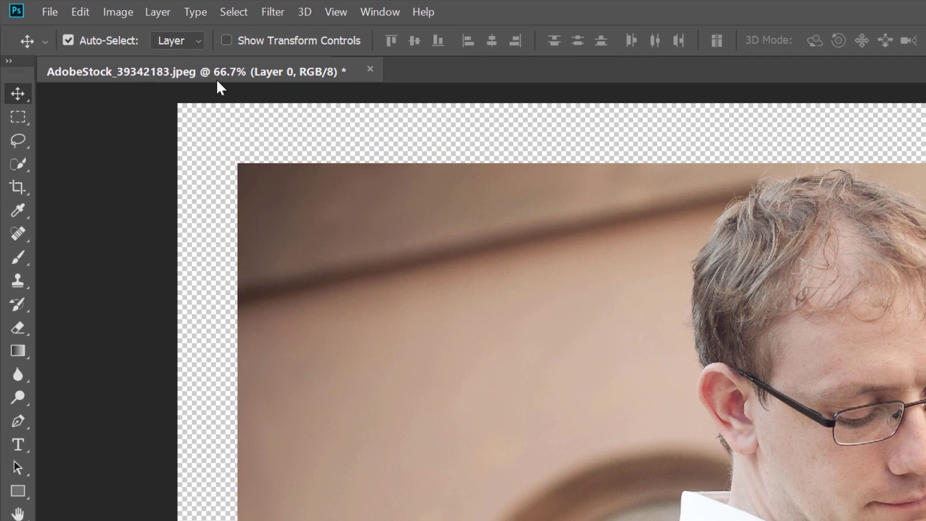
pyautogui.click(36, 6)
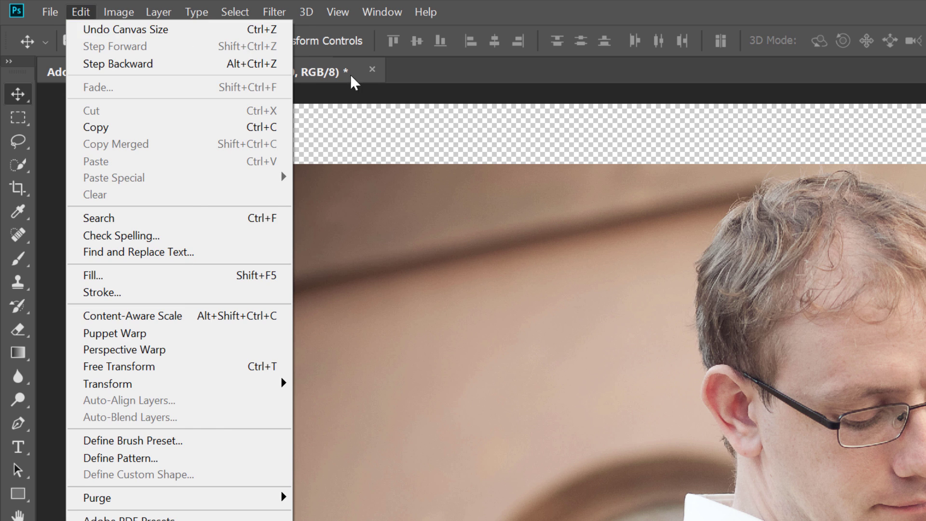
pyautogui.click(408, 78)
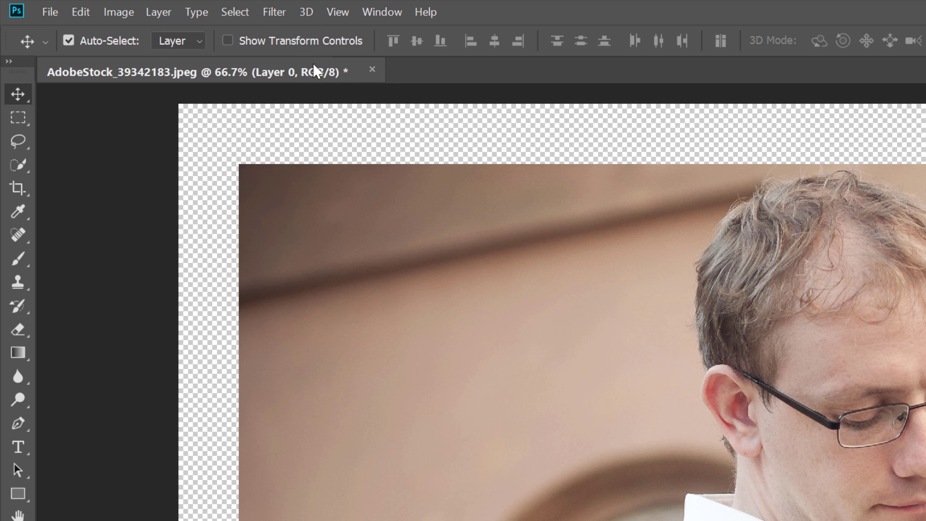
pyautogui.click(136, 15)
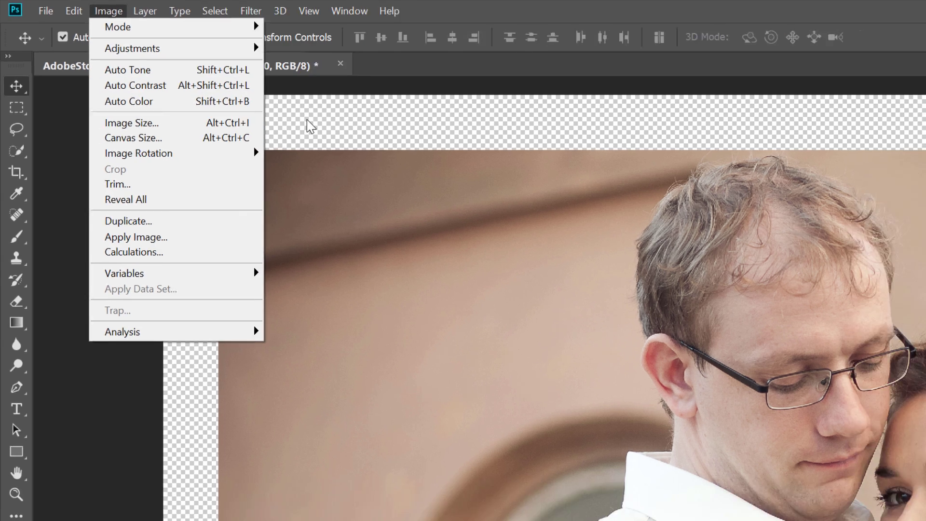
pyautogui.click(331, 134)
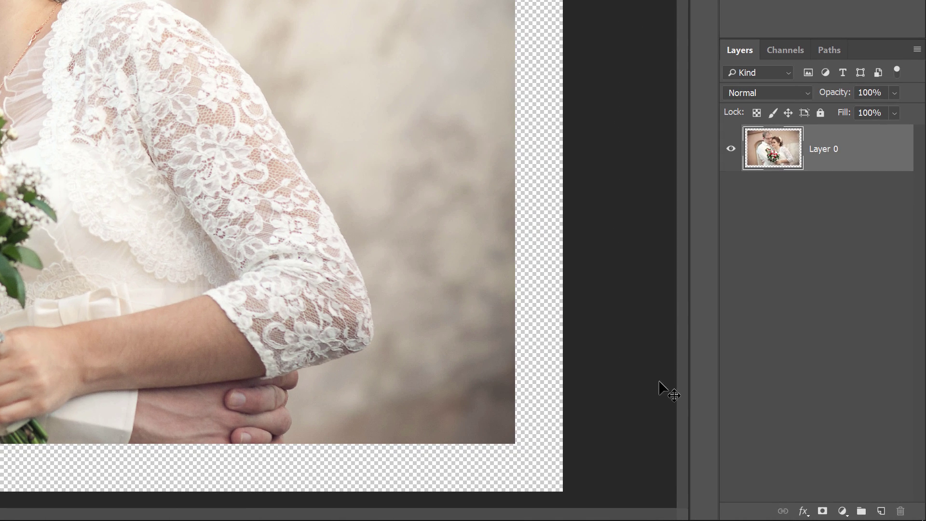
# - Add a Solid Color fill layer set to white (ffffff) above Layer 0
pyautogui.click(843, 512)
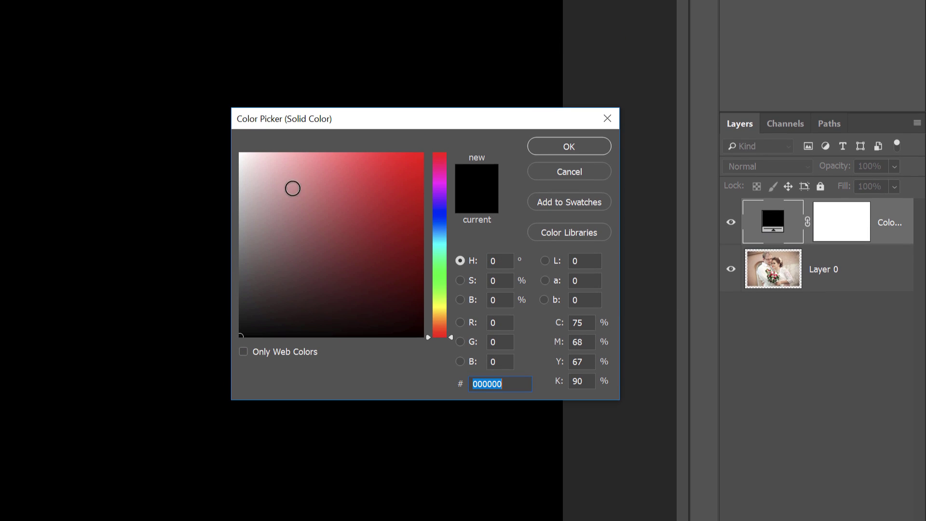
pyautogui.moveTo(248, 160); pyautogui.dragTo(235, 151)
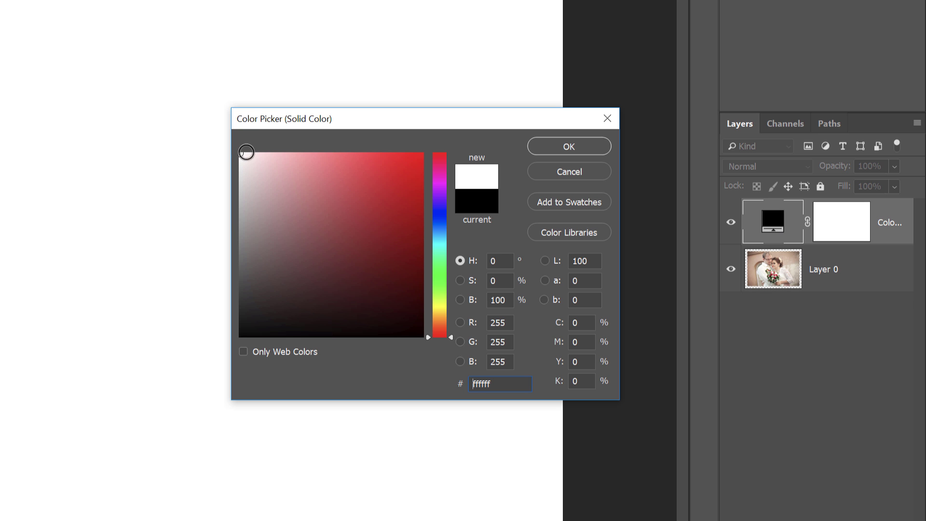
pyautogui.click(588, 146)
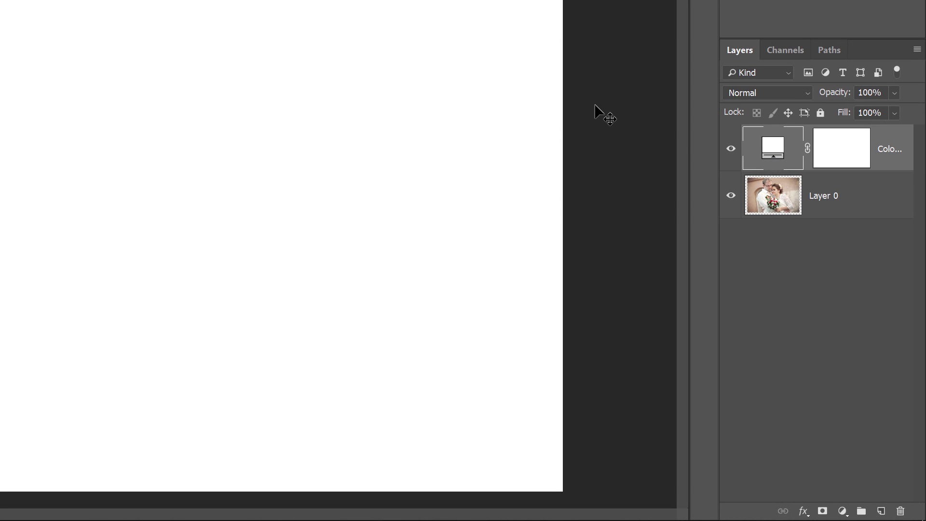
# - Move Color Fill 1 below Layer 0 so the photo gets a white border
pyautogui.moveTo(890, 161); pyautogui.dragTo(890, 224)
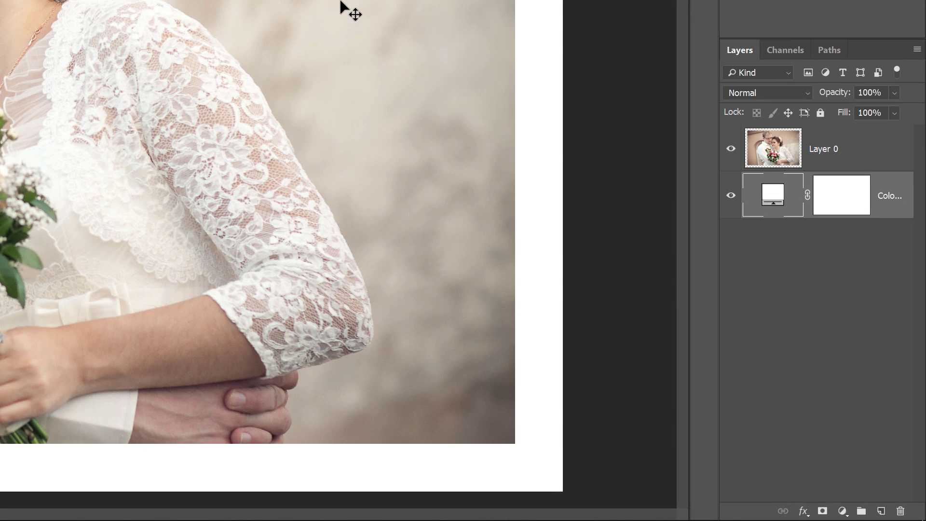
# - Recolour Color Fill 1 to the light warm off-white e3e0d7 after trying black, red and green
pyautogui.doubleClick(772, 195)
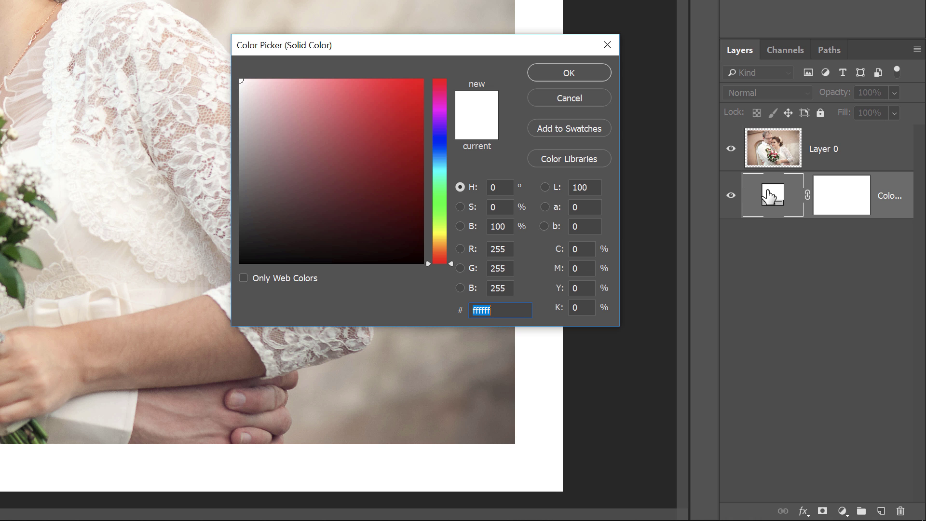
pyautogui.moveTo(261, 245); pyautogui.dragTo(237, 271)
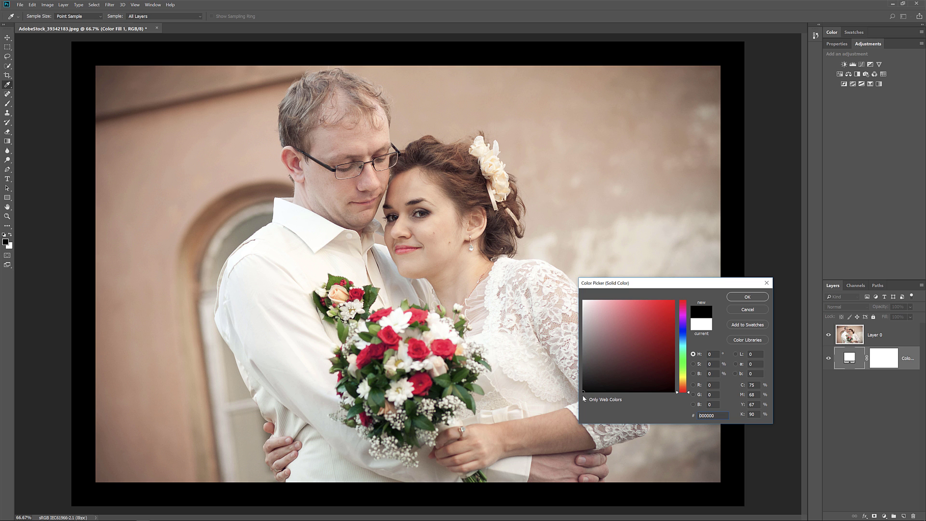
pyautogui.click(653, 343)
pyautogui.click(661, 315)
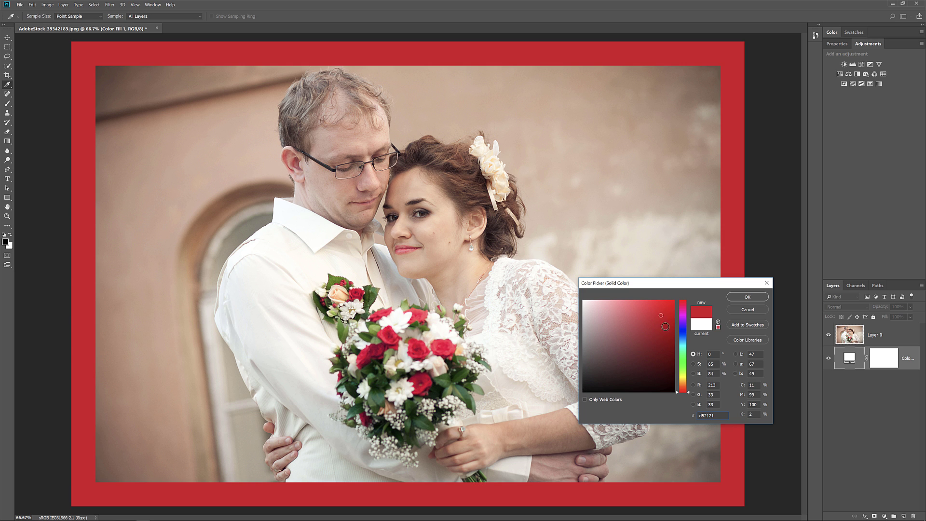
pyautogui.click(682, 360)
pyautogui.click(665, 338)
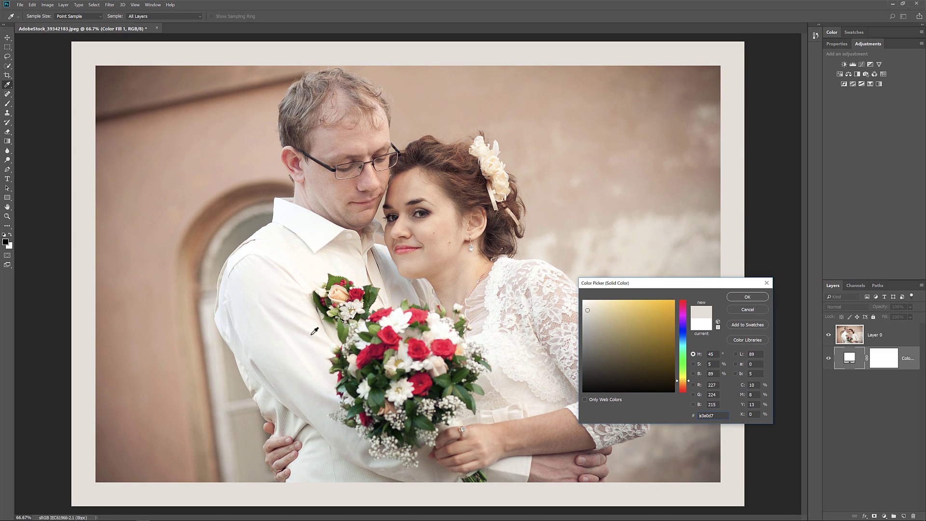
pyautogui.click(747, 297)
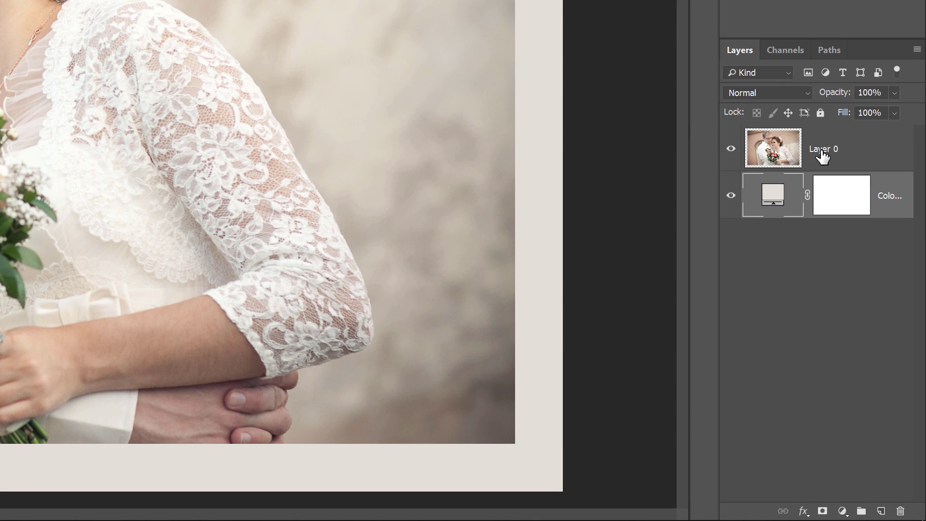
# - Add a Stroke layer effect to Layer 0 from the fx menu
pyautogui.click(866, 152)
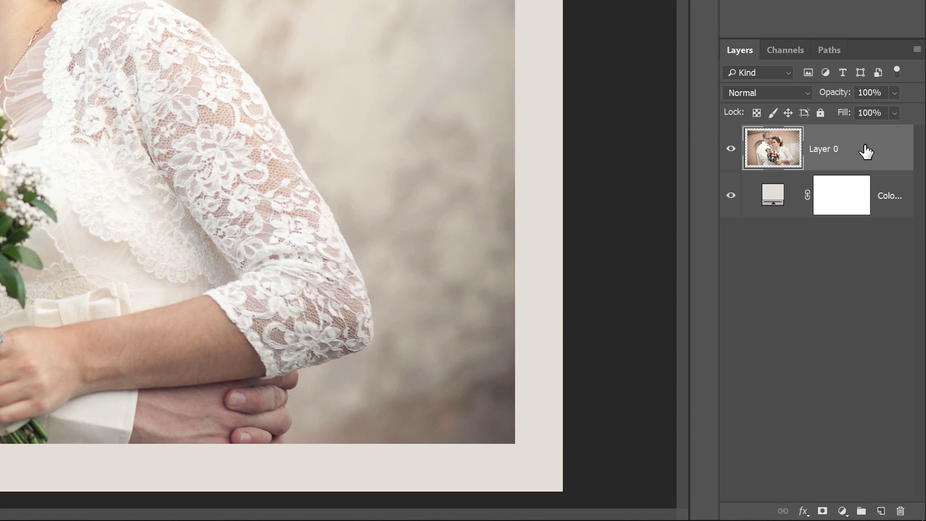
pyautogui.click(803, 512)
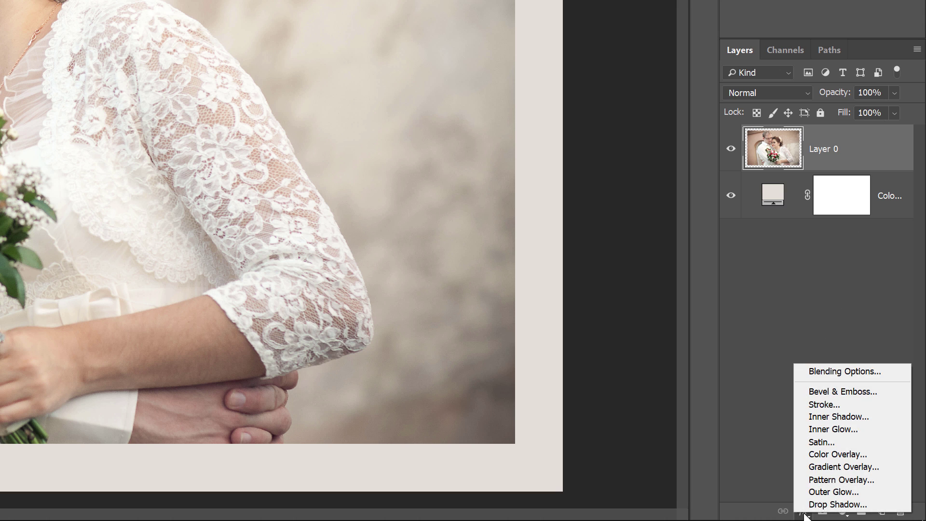
pyautogui.click(851, 405)
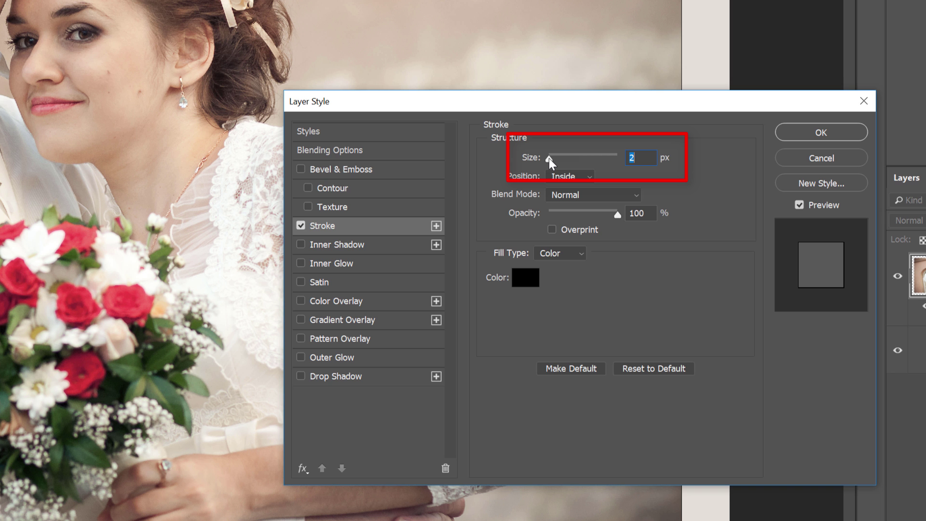
# - Increase the Stroke size on Layer 0 to 70 px
pyautogui.moveTo(549, 158); pyautogui.dragTo(570, 159)
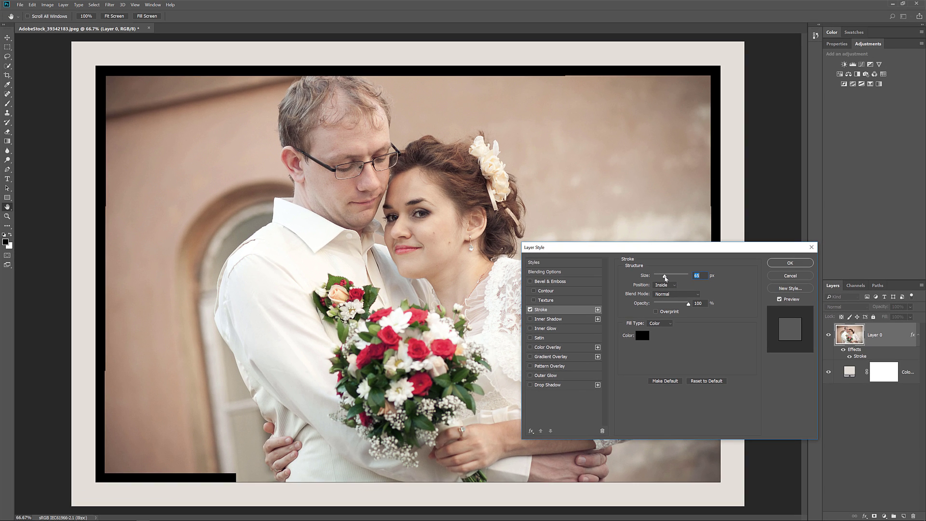
pyautogui.moveTo(665, 278); pyautogui.dragTo(667, 279)
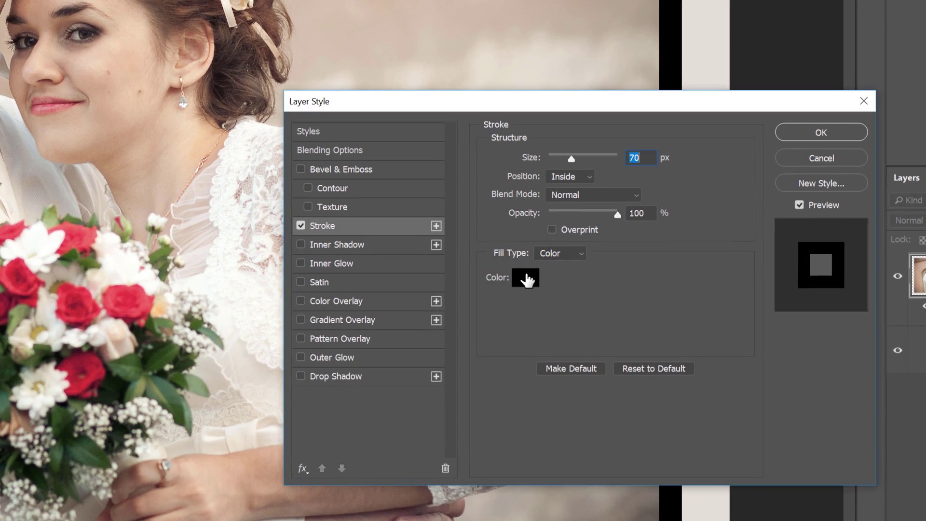
# - Set the stroke colour to tan c3a488 sampled from the wall behind the couple
pyautogui.click(526, 278)
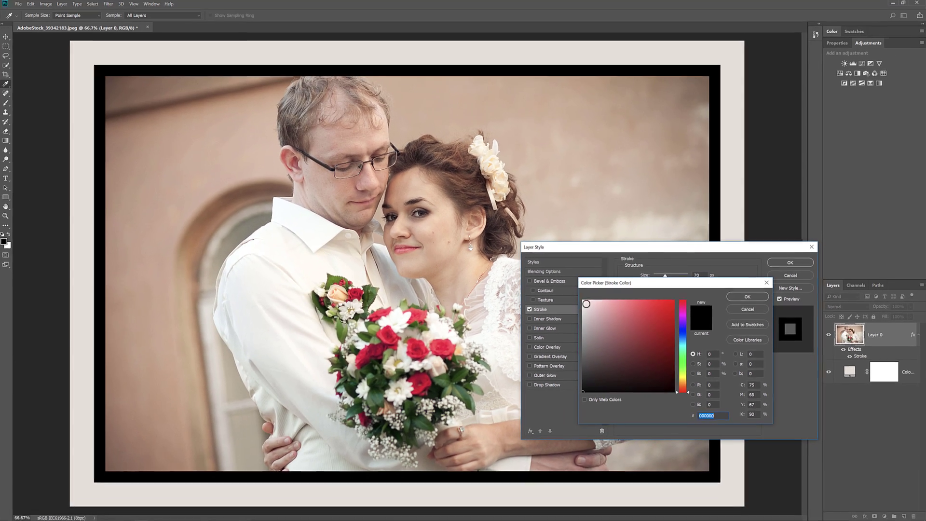
pyautogui.moveTo(586, 304)
pyautogui.mouseDown()
pyautogui.moveTo(622, 347)
pyautogui.moveTo(586, 304)
pyautogui.moveTo(656, 336)
pyautogui.mouseUp()
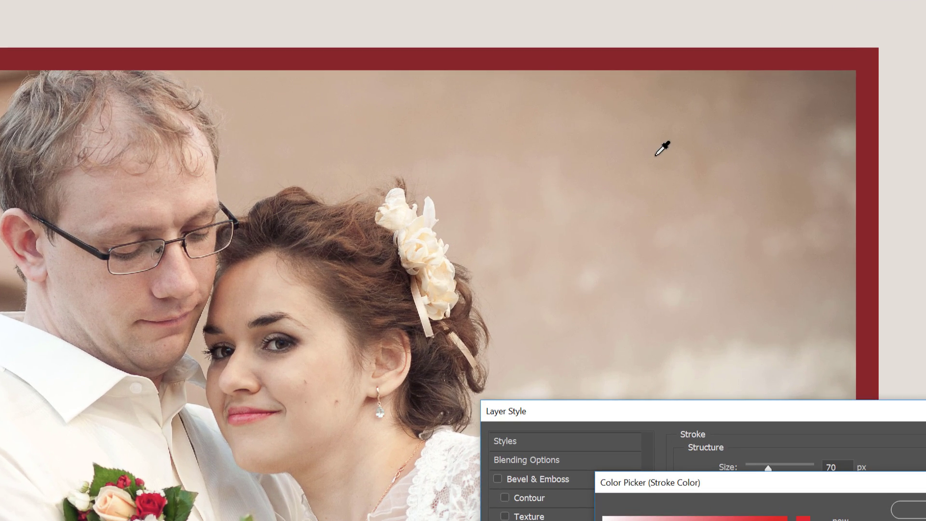
pyautogui.click(606, 116)
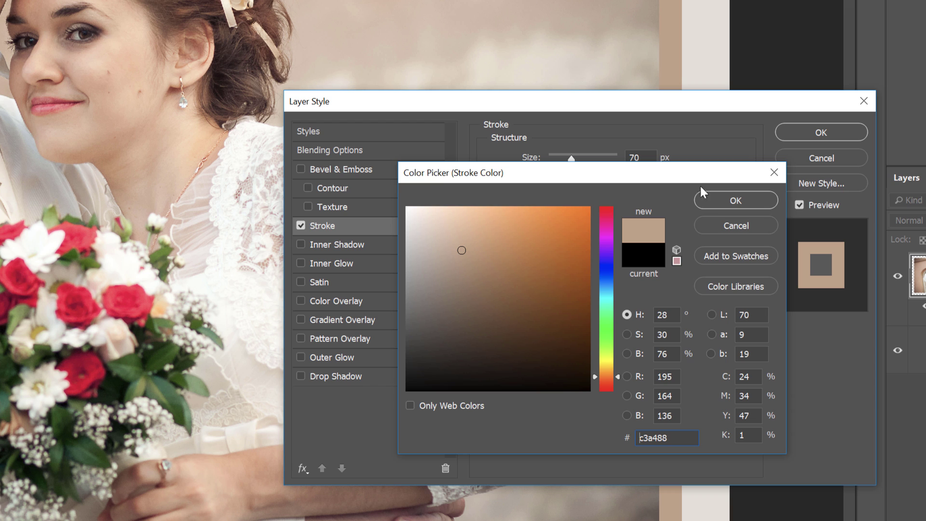
pyautogui.click(720, 201)
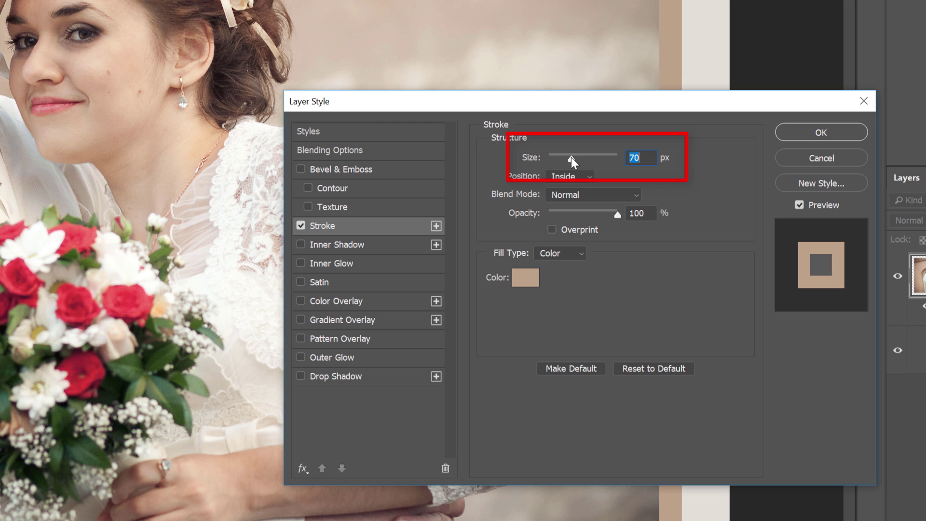
# - Reduce the tan stroke to 32 px and apply the Layer Style
pyautogui.moveTo(571, 158); pyautogui.dragTo(562, 158)
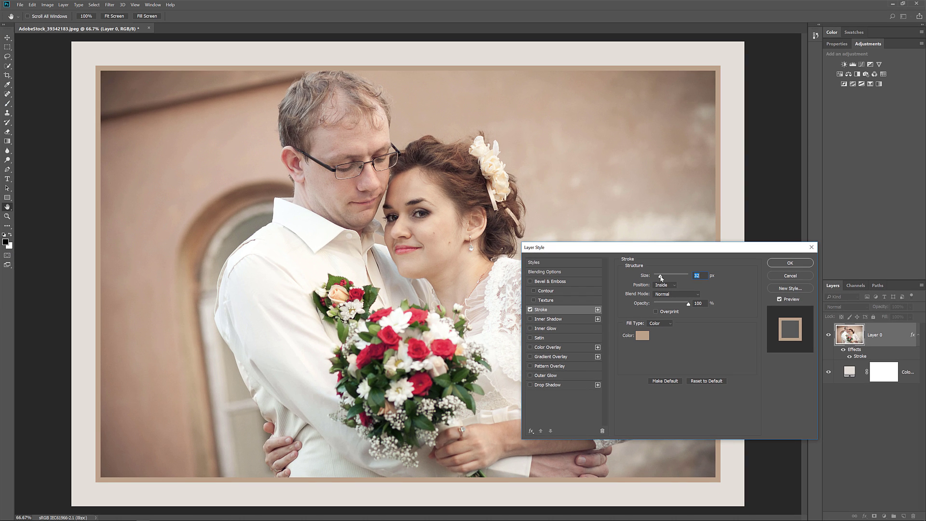
pyautogui.click(799, 263)
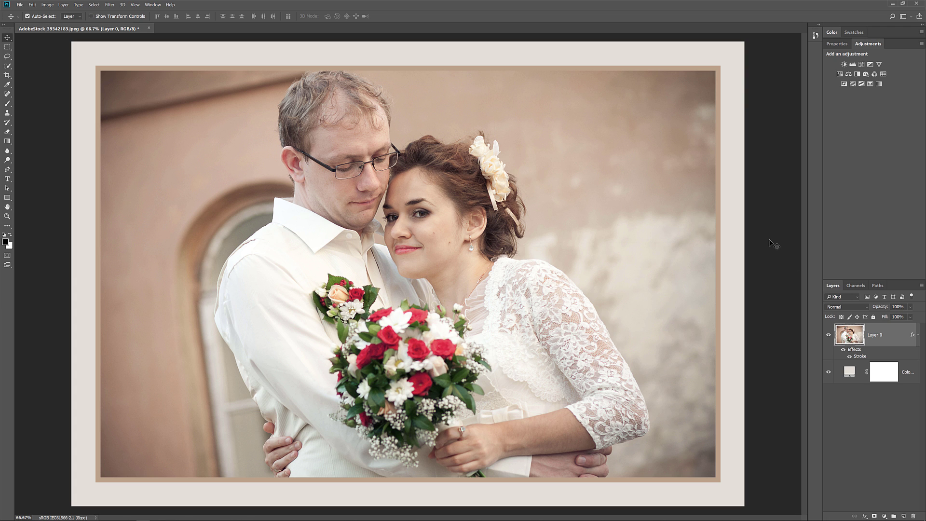